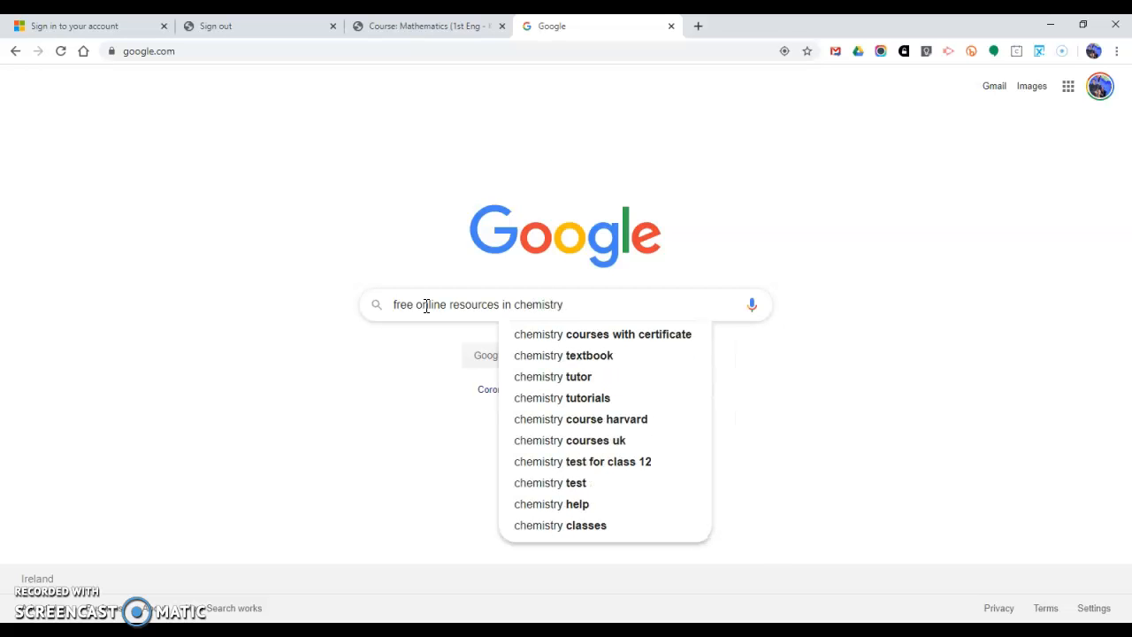
# Step: Search the web for "free online resources in chemistry" and open the Khan Academy Chemistry result
pyautogui.press('Return')
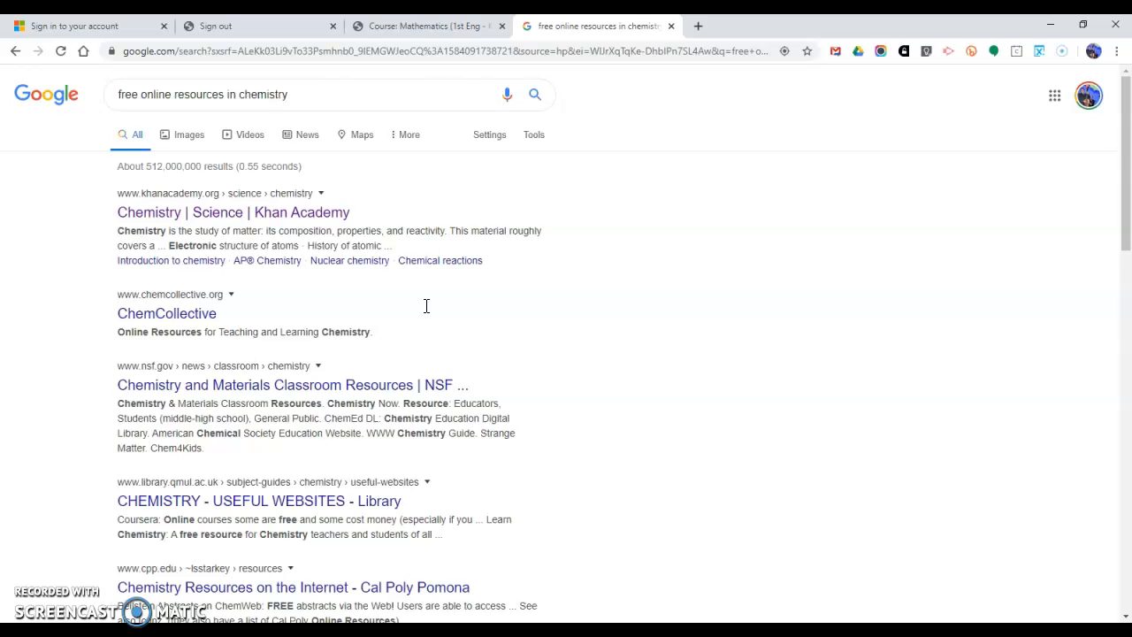
pyautogui.click(215, 222)
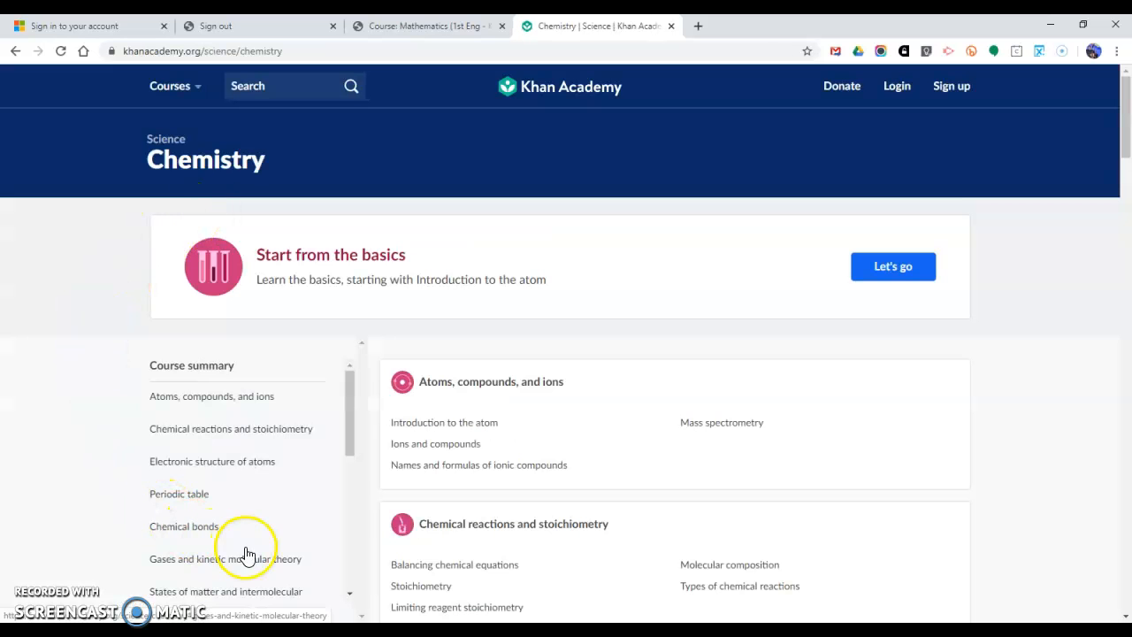
# Step: Browse the Khan Academy chemistry topics and open the "Chemical reactions and stoichiometry" unit
pyautogui.scroll(-5, 540, 494)
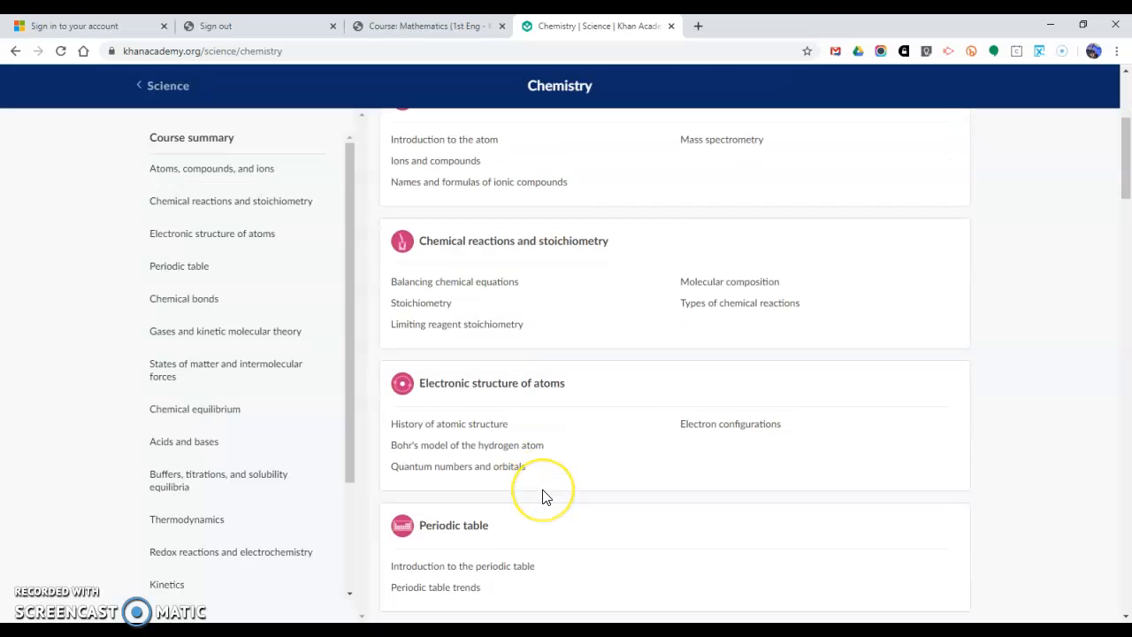
pyautogui.scroll(-8, 542, 496)
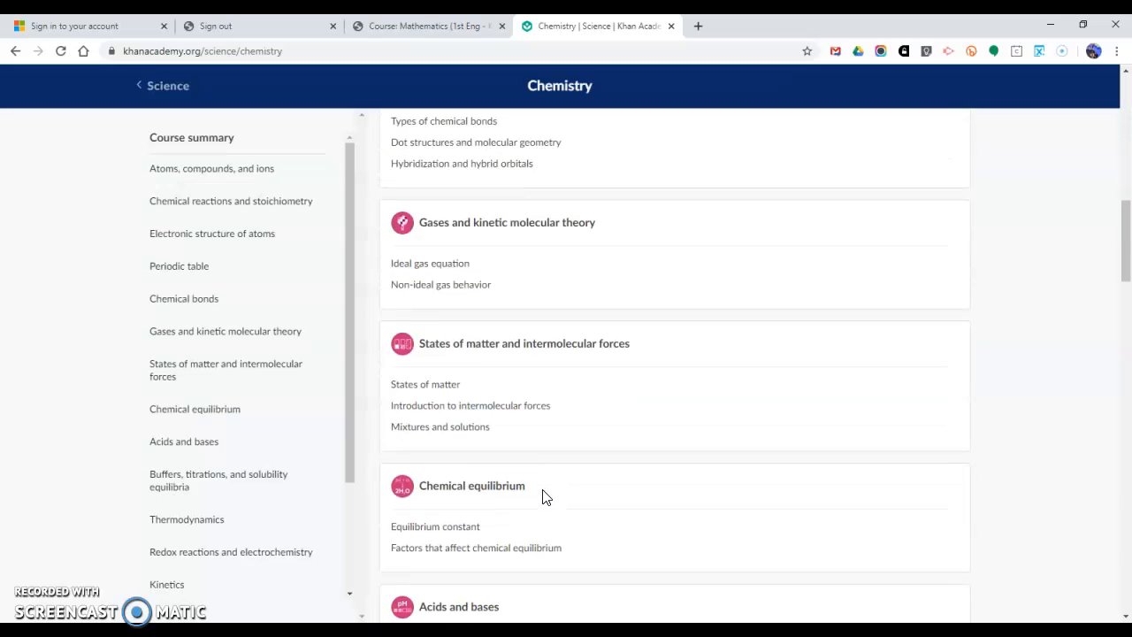
pyautogui.scroll(12, 542, 496)
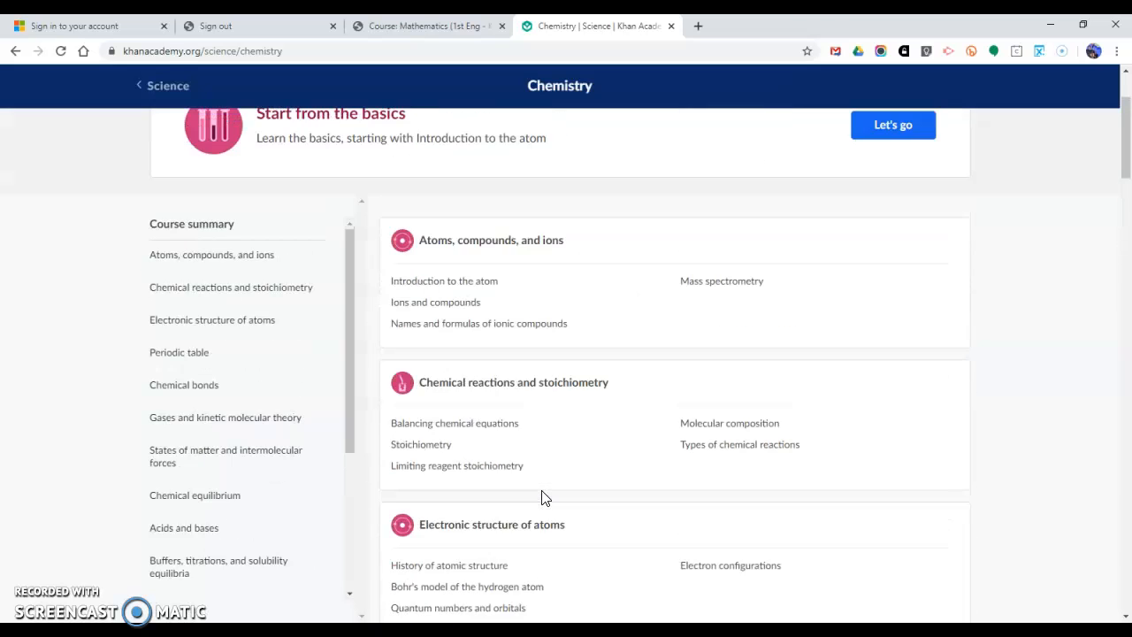
pyautogui.scroll(-1, 537, 498)
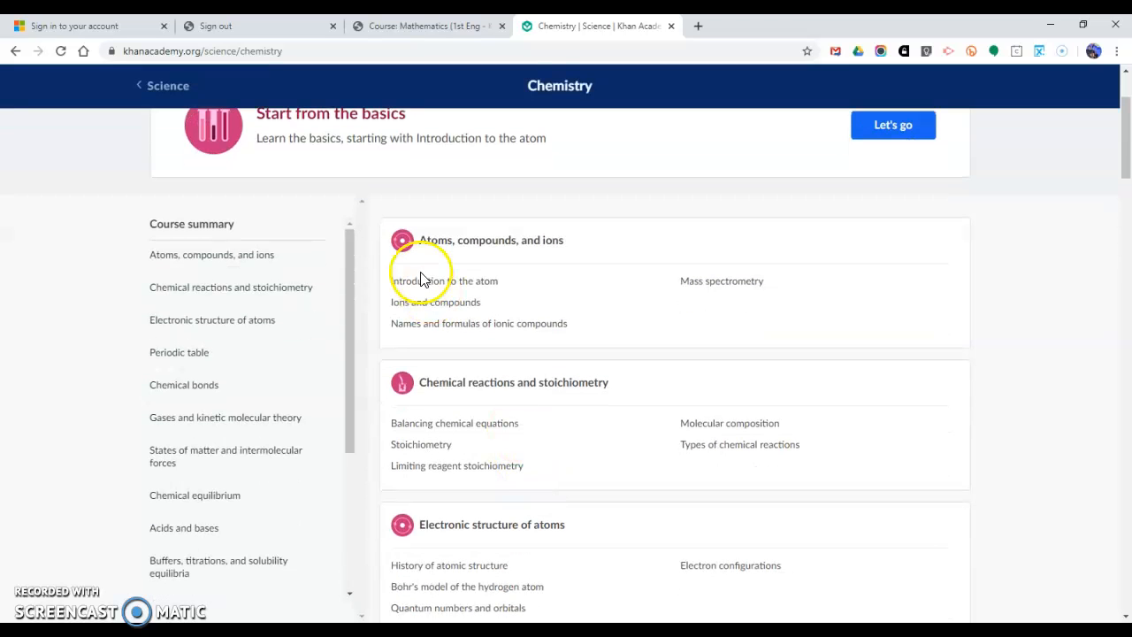
pyautogui.scroll(-1, 538, 423)
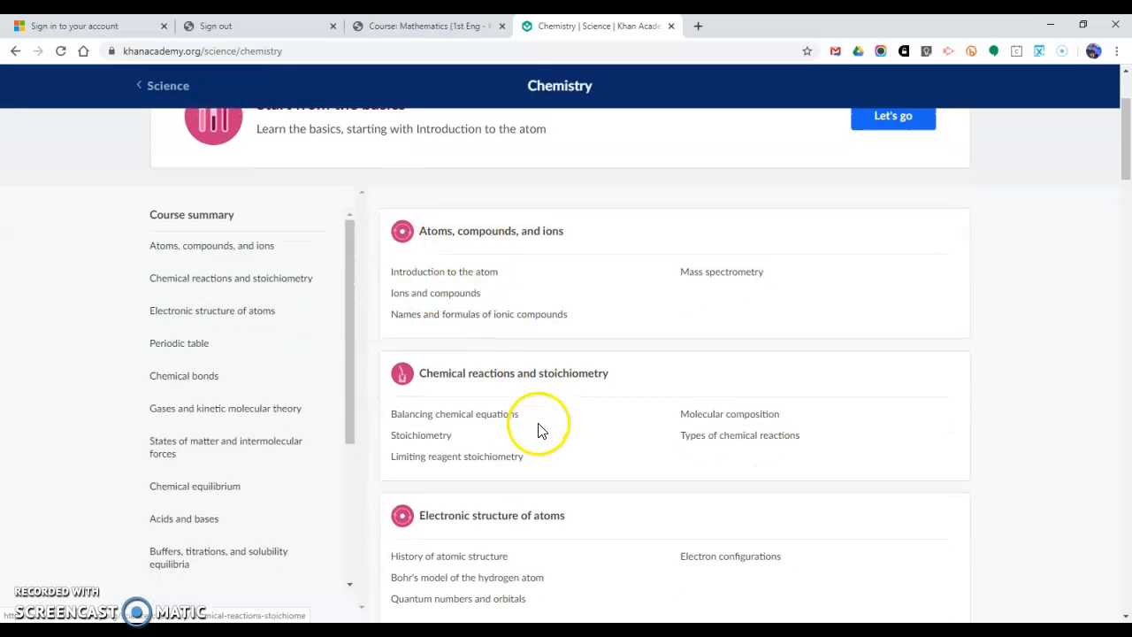
pyautogui.click(478, 314)
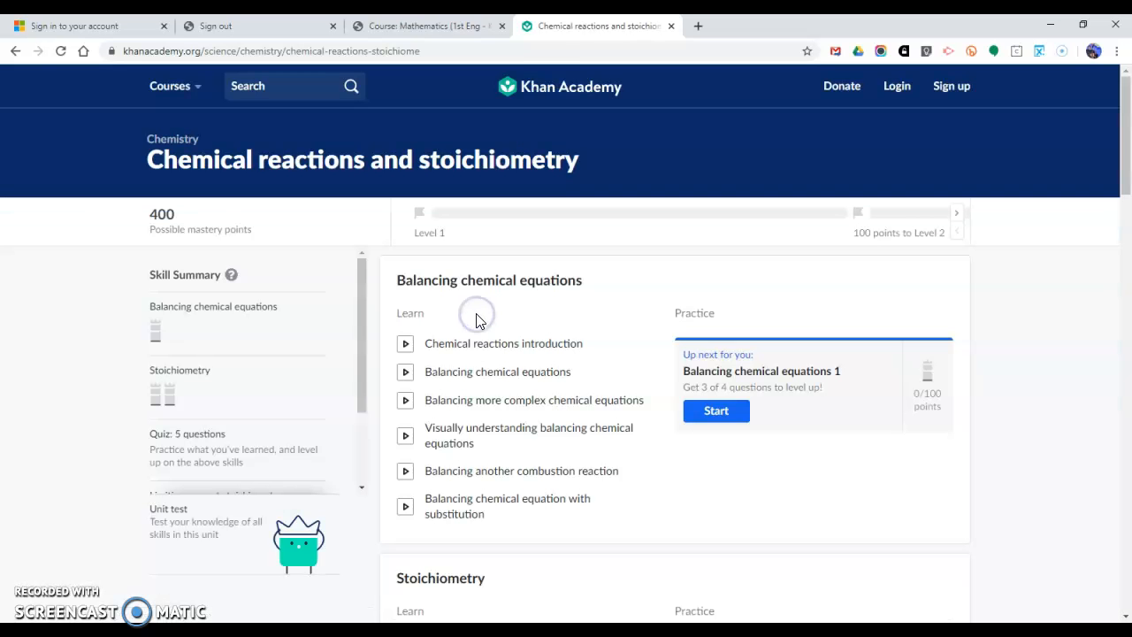
# Step: Look through the unit's lessons, practice exercises and quiz on balancing chemical equations and stoichiometry
pyautogui.scroll(-4, 518, 454)
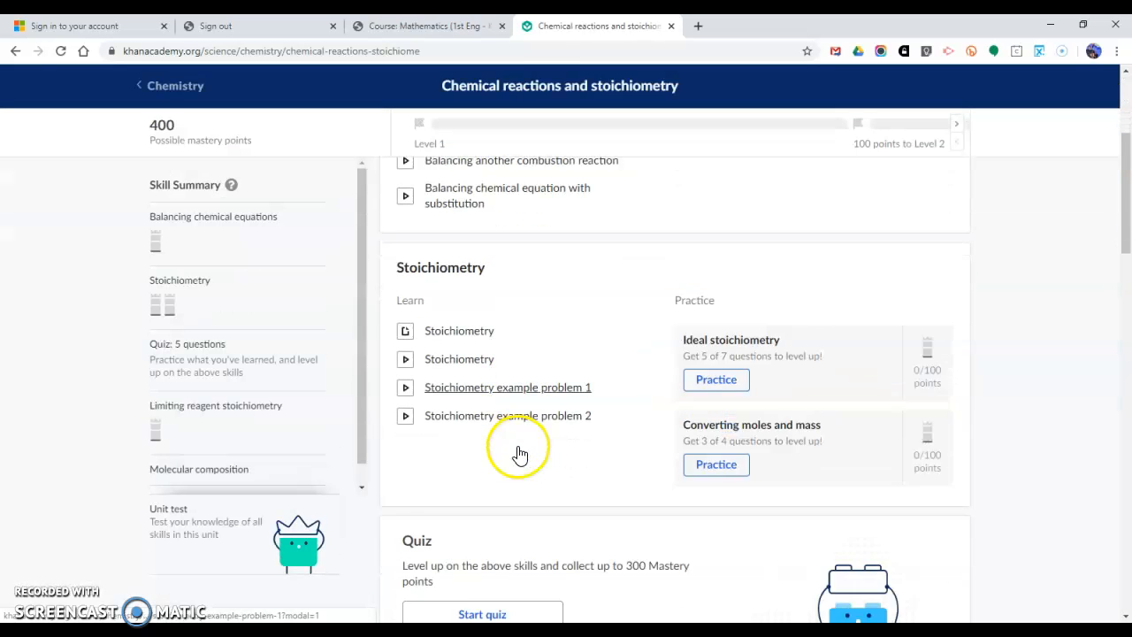
pyautogui.scroll(3, 518, 454)
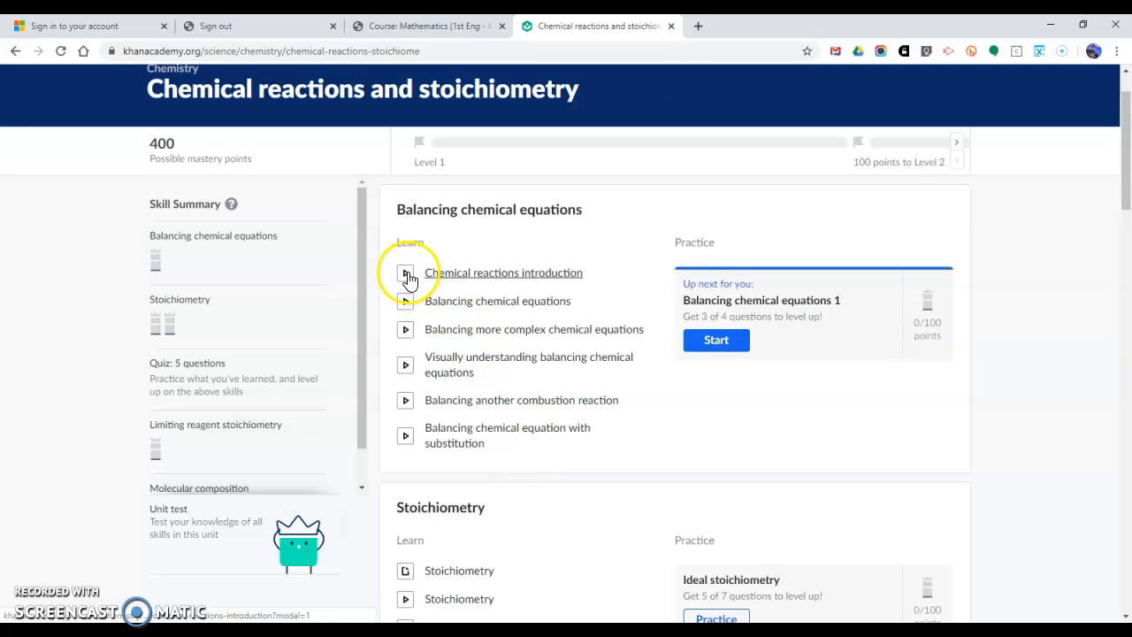
pyautogui.scroll(-2, 489, 367)
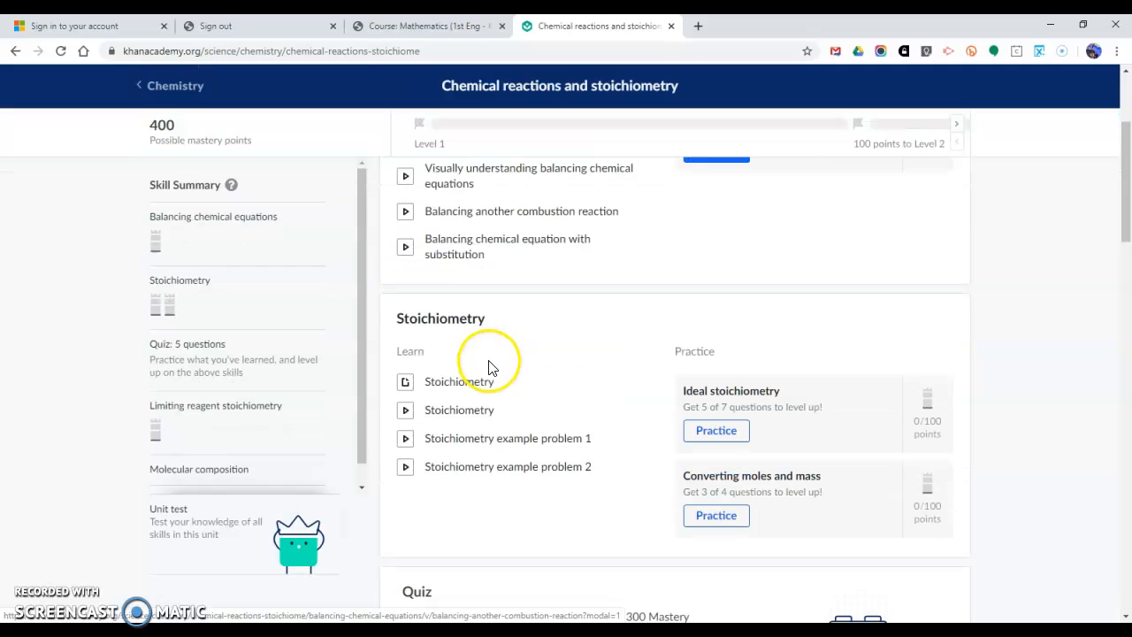
pyautogui.scroll(-4, 489, 367)
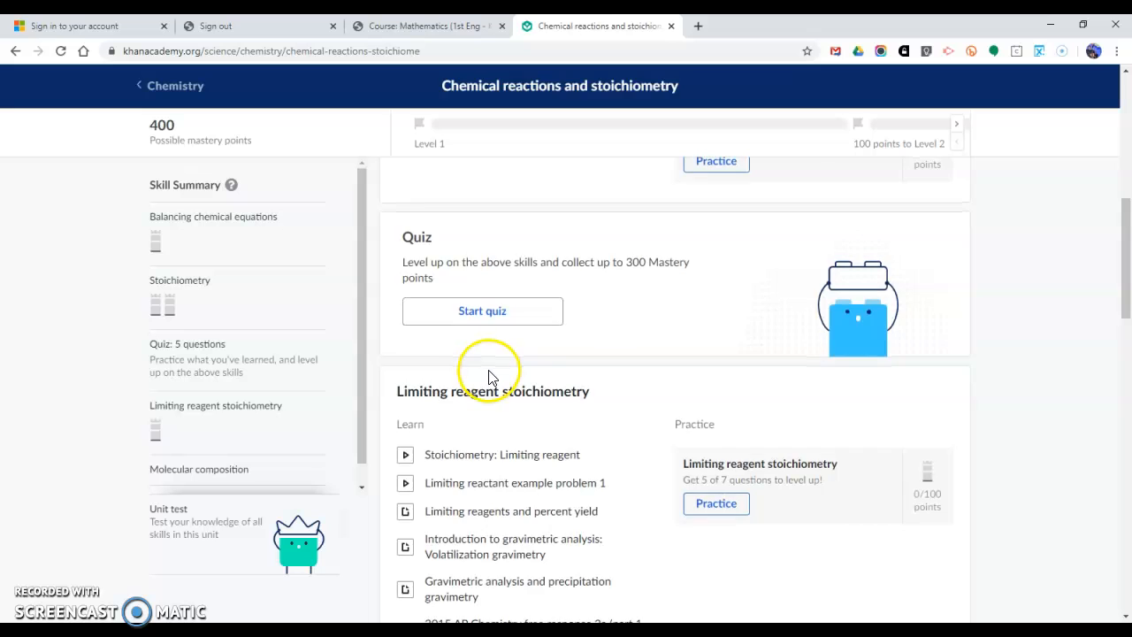
pyautogui.scroll(6, 491, 369)
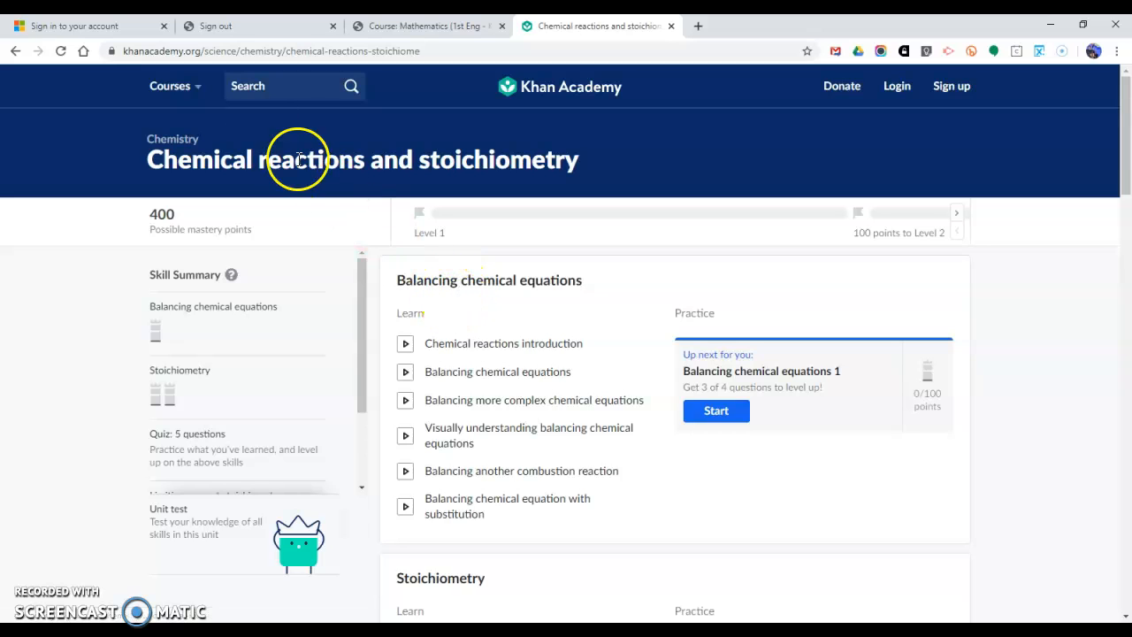
pyautogui.click(221, 51)
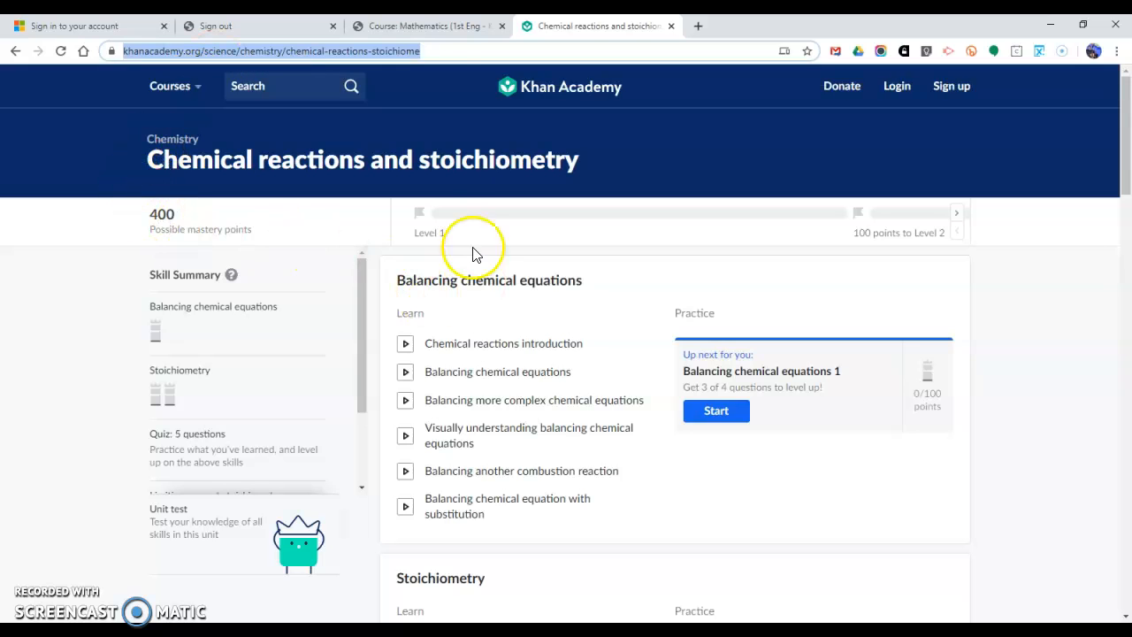
pyautogui.click(434, 50)
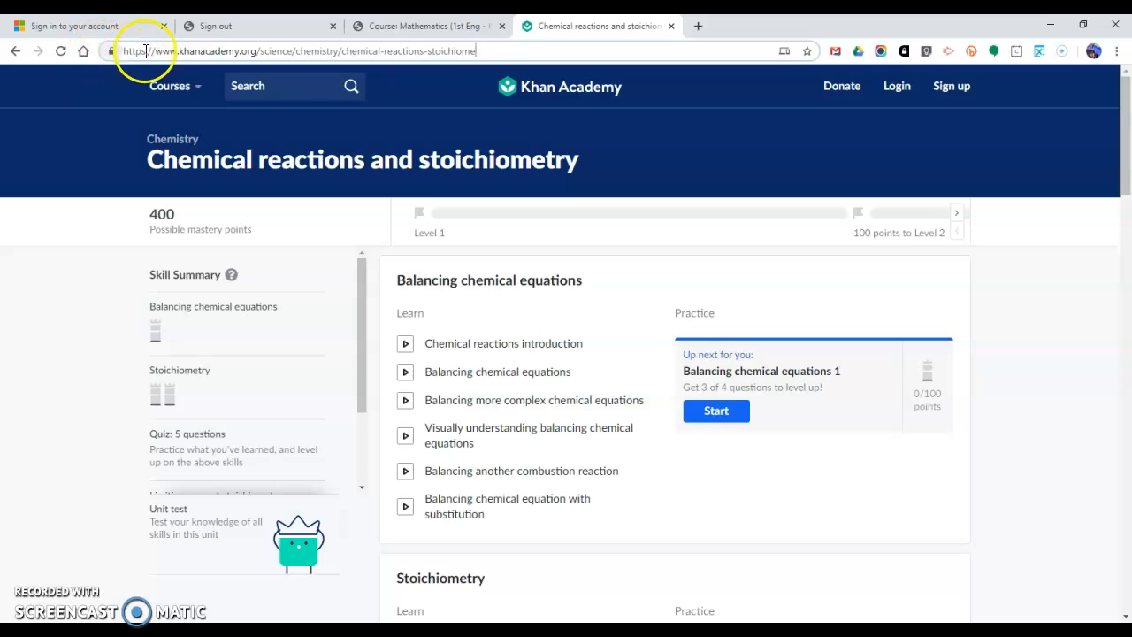
pyautogui.click(482, 50)
pyautogui.moveTo(482, 50); pyautogui.dragTo(109, 51)
pyautogui.click(86, 305)
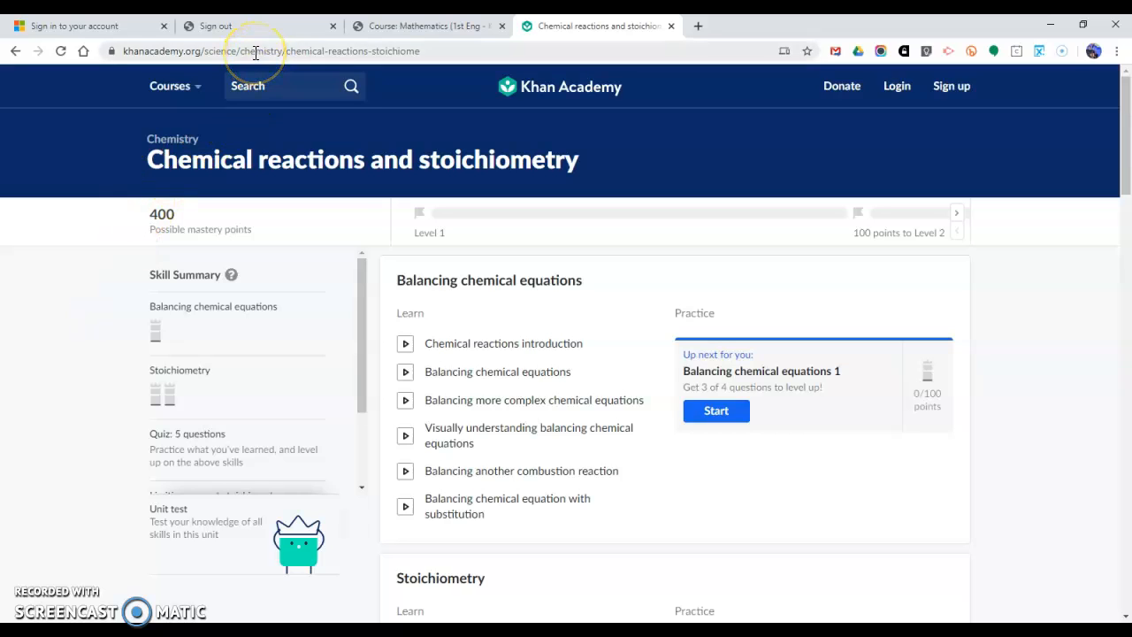
# Step: Copy the full web address of the "Chemical reactions and stoichiometry" page
pyautogui.click(256, 52)
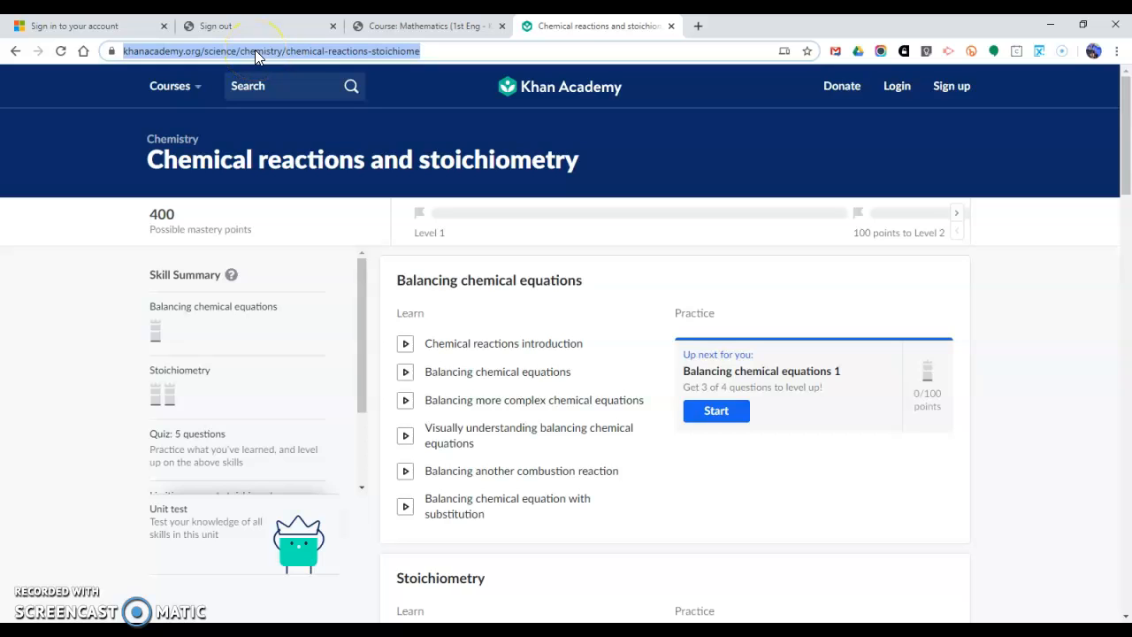
pyautogui.rightClick(256, 53)
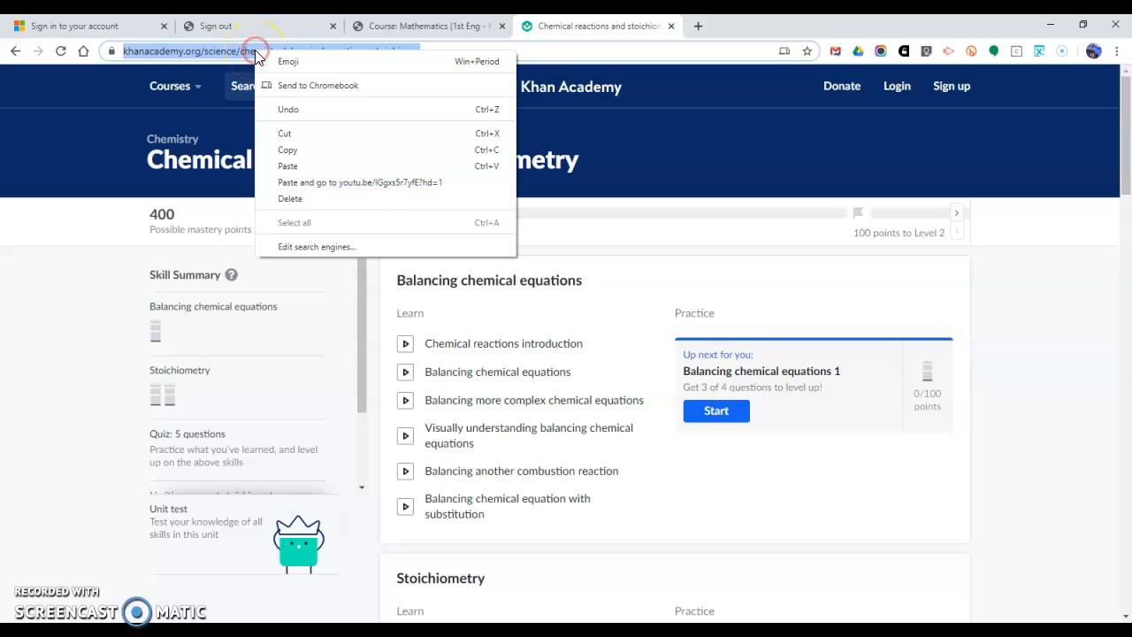
pyautogui.click(293, 150)
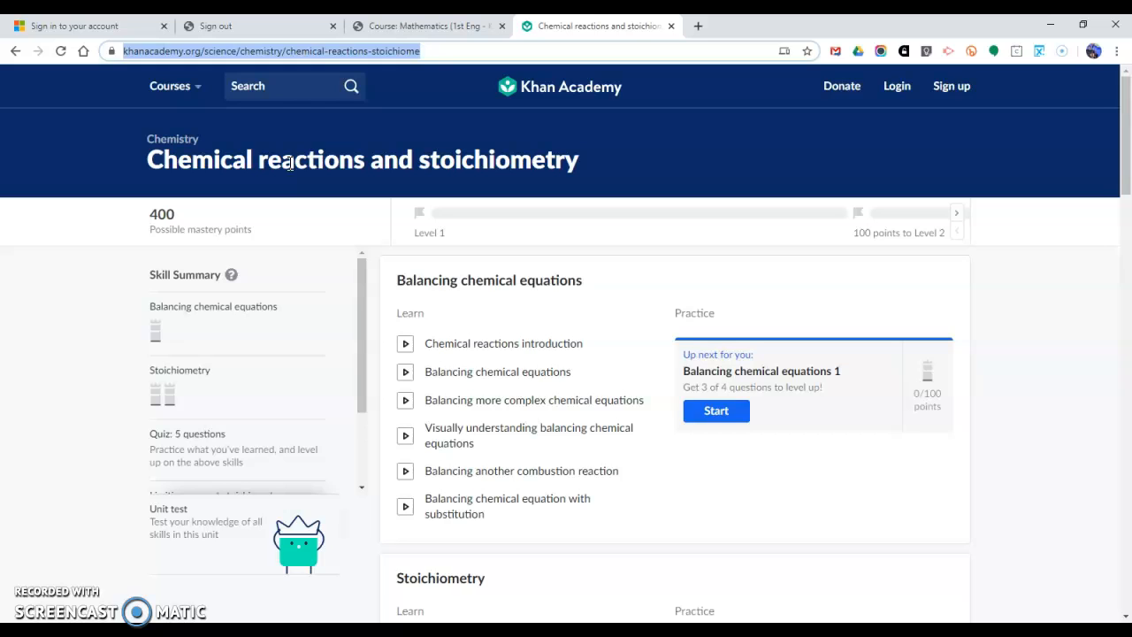
# Step: Switch to the Mathematics course on Moodle, open the "News from your lecturer" forum and start a new discussion topic
pyautogui.click(419, 32)
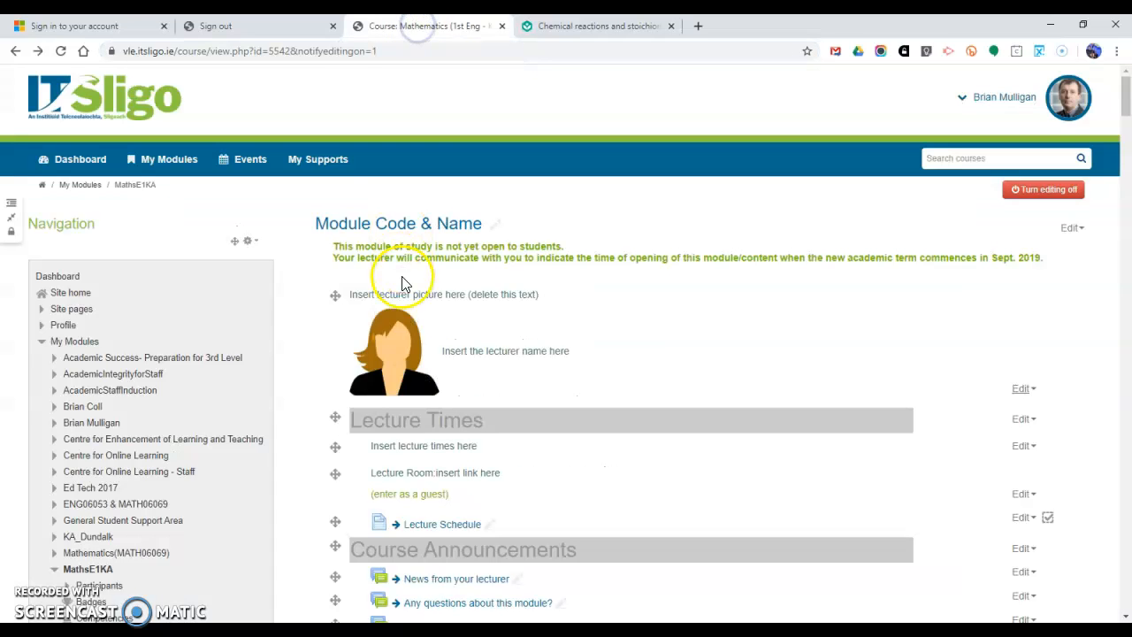
pyautogui.scroll(-3, 549, 425)
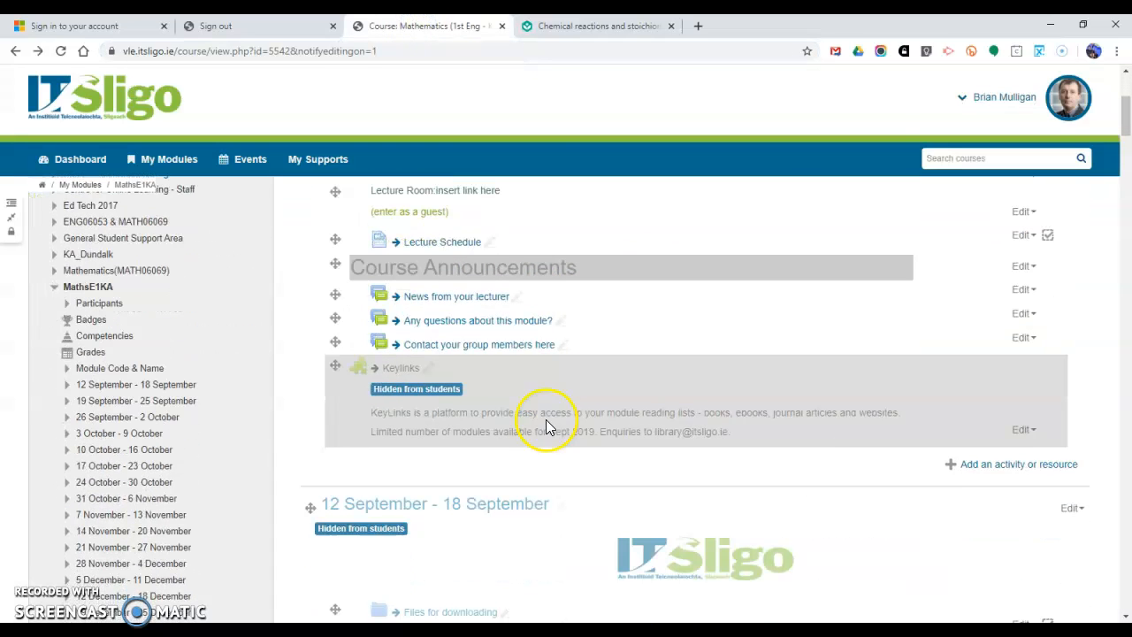
pyautogui.click(423, 300)
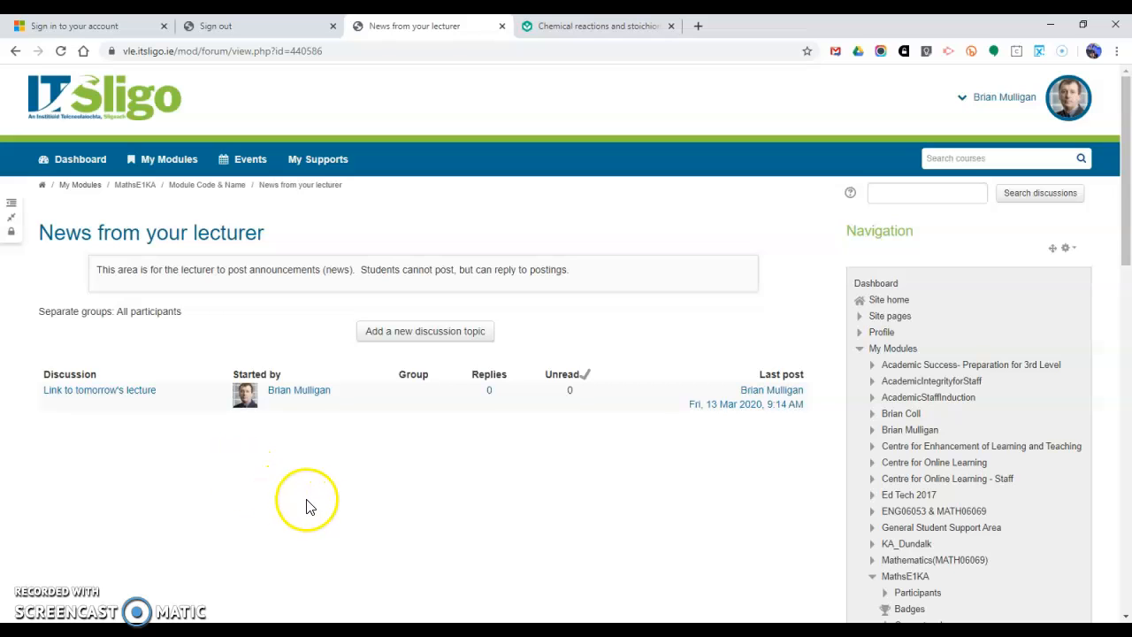
pyautogui.click(424, 335)
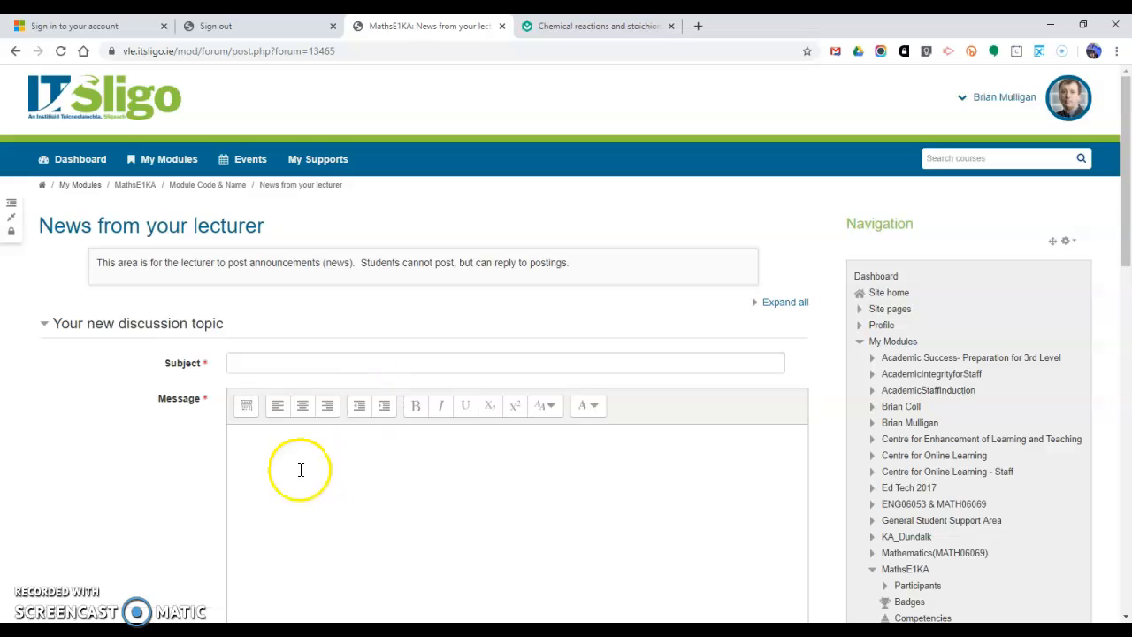
# Step: Enter the subject "link to videos on Balancing Equations" and the message "Please watch all the videos on balancing equations on this page:"
pyautogui.click(258, 365)
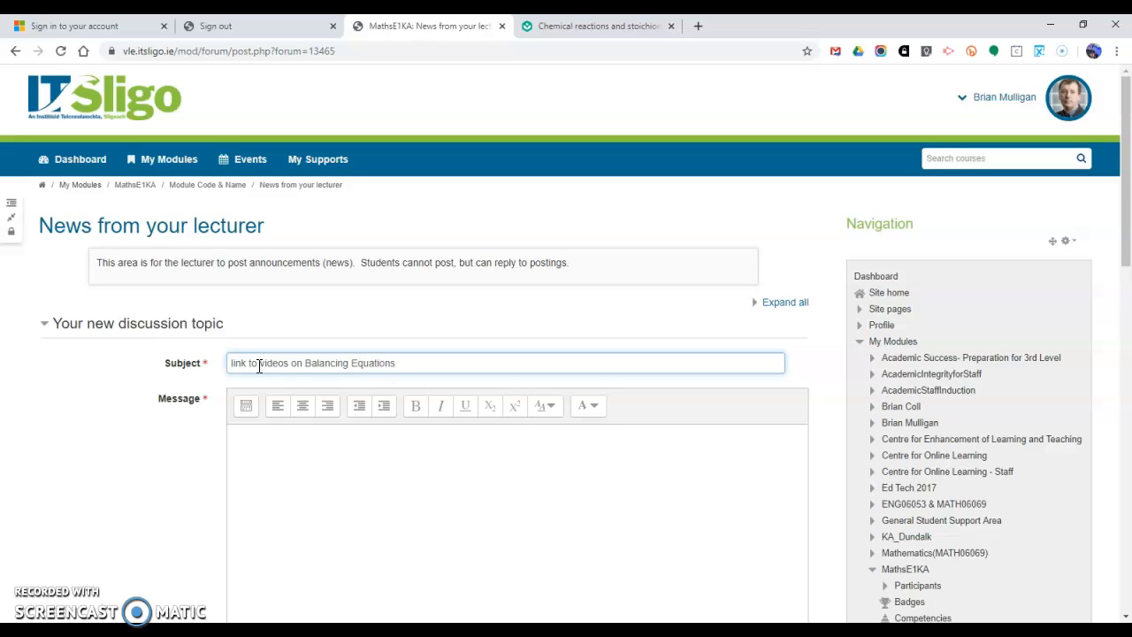
pyautogui.click(262, 447)
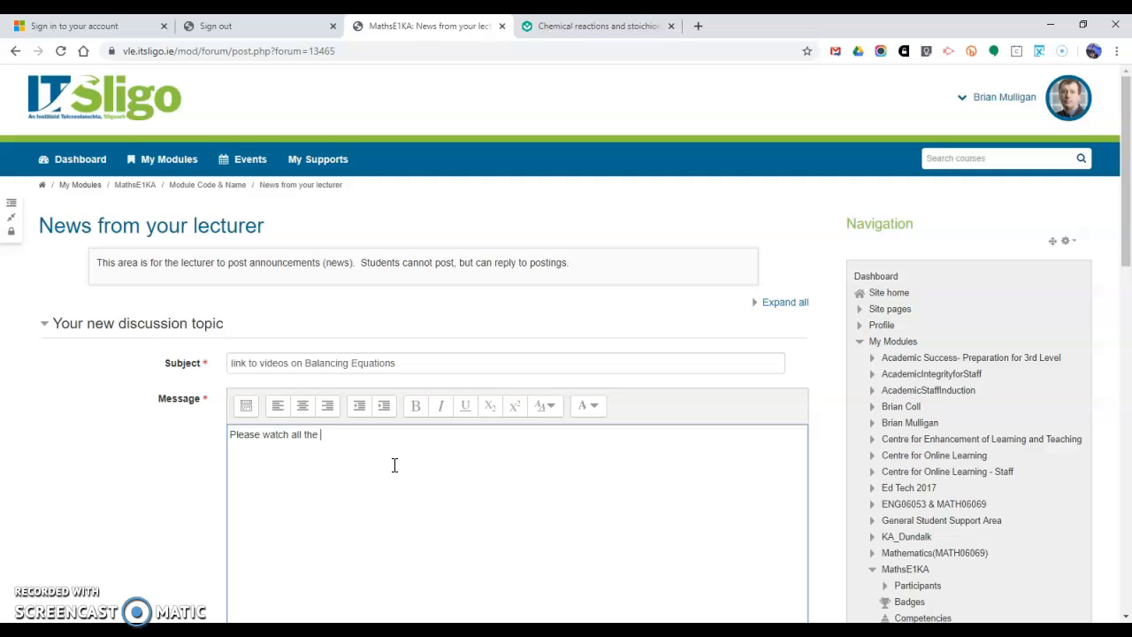
pyautogui.write('balancing equations on this page:')
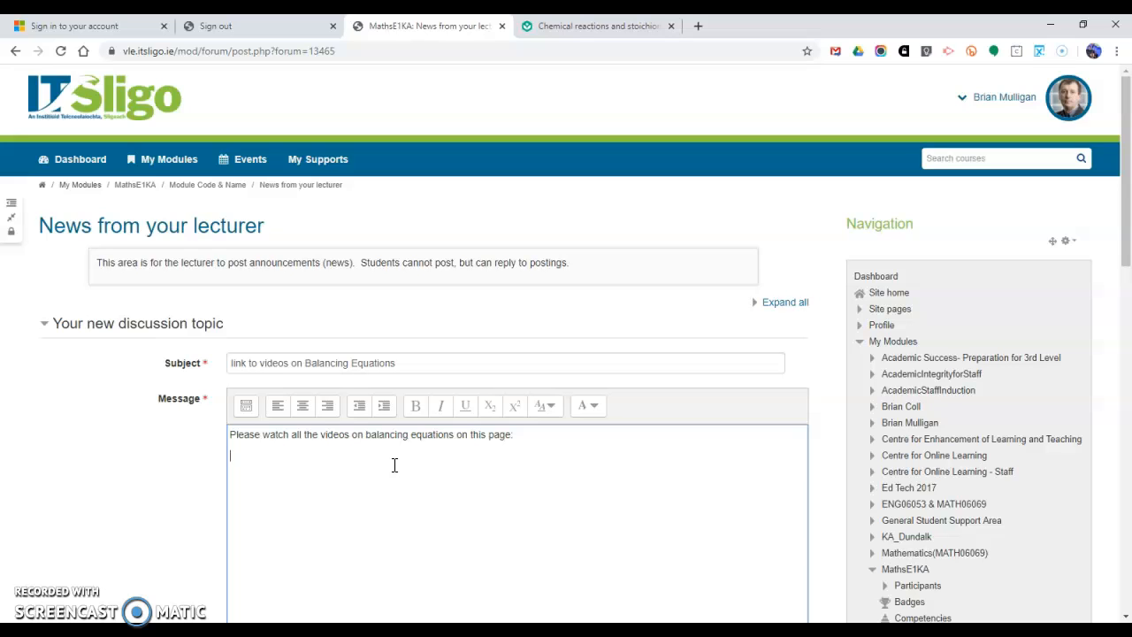
# Step: Paste the copied Khan Academy link below the message text and add the closing line "Good luck."
pyautogui.click(278, 462)
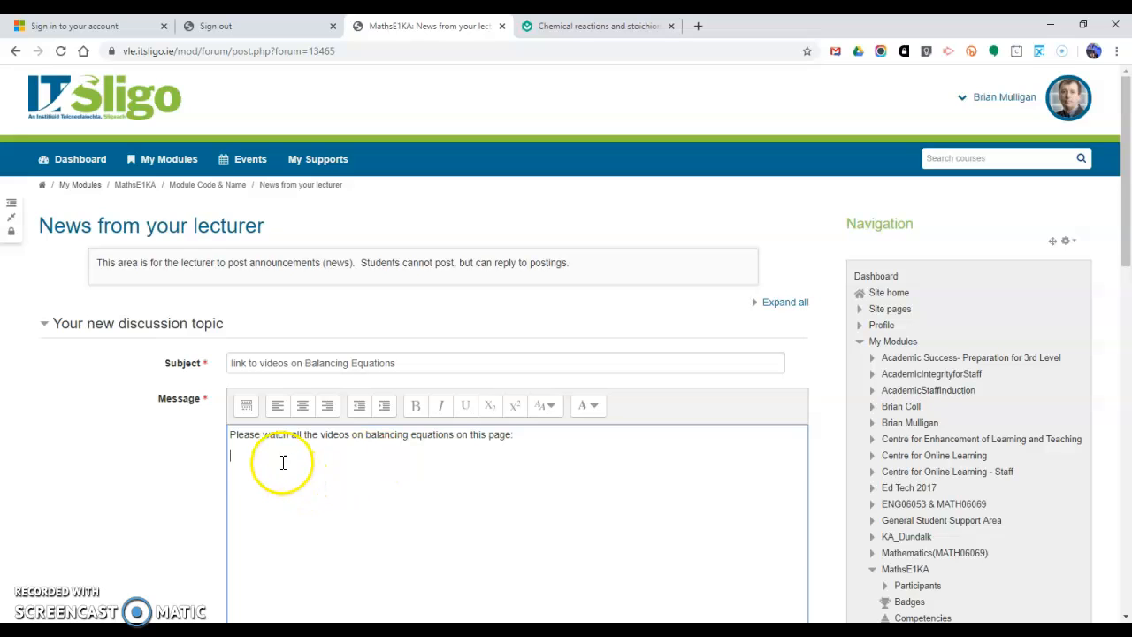
pyautogui.rightClick(236, 459)
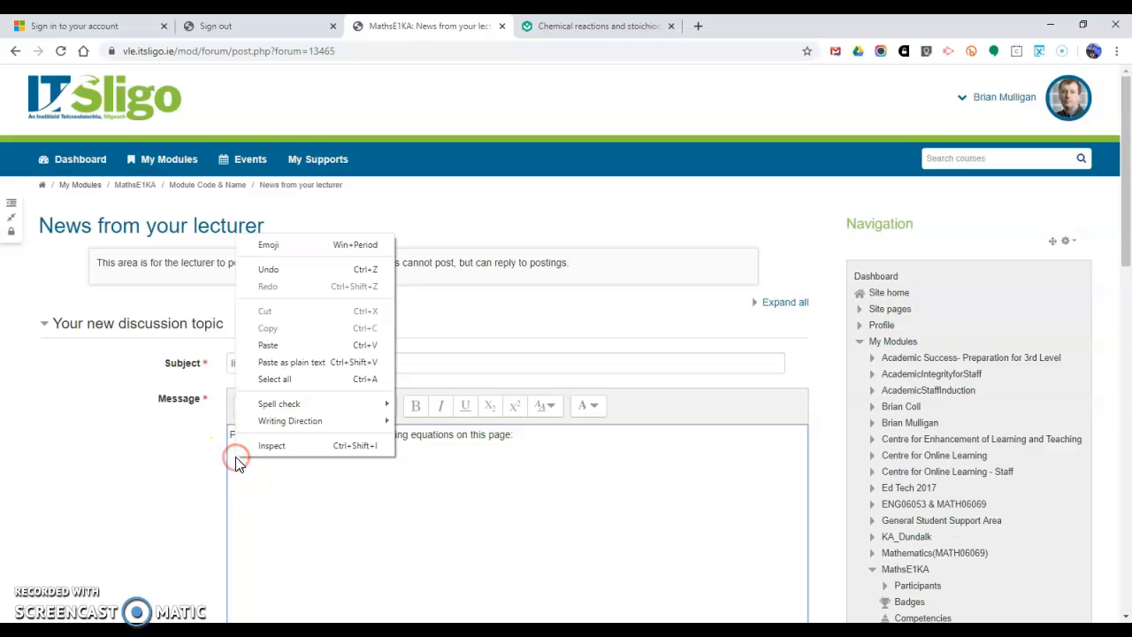
pyautogui.click(268, 345)
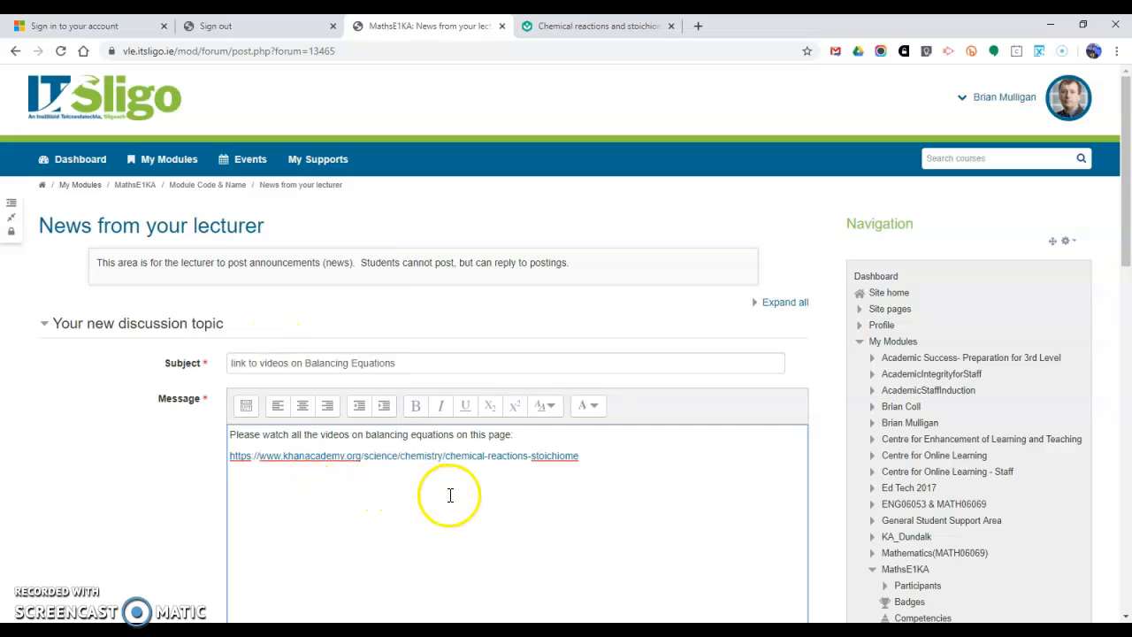
pyautogui.click(587, 455)
pyautogui.press('Return')
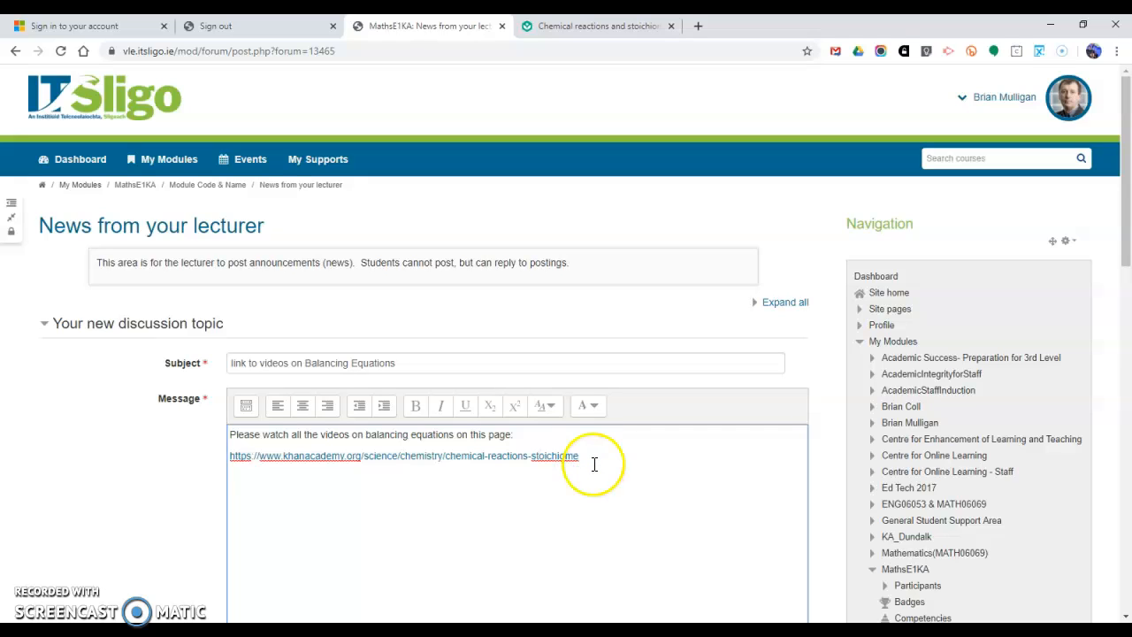
pyautogui.write('Good luck.')
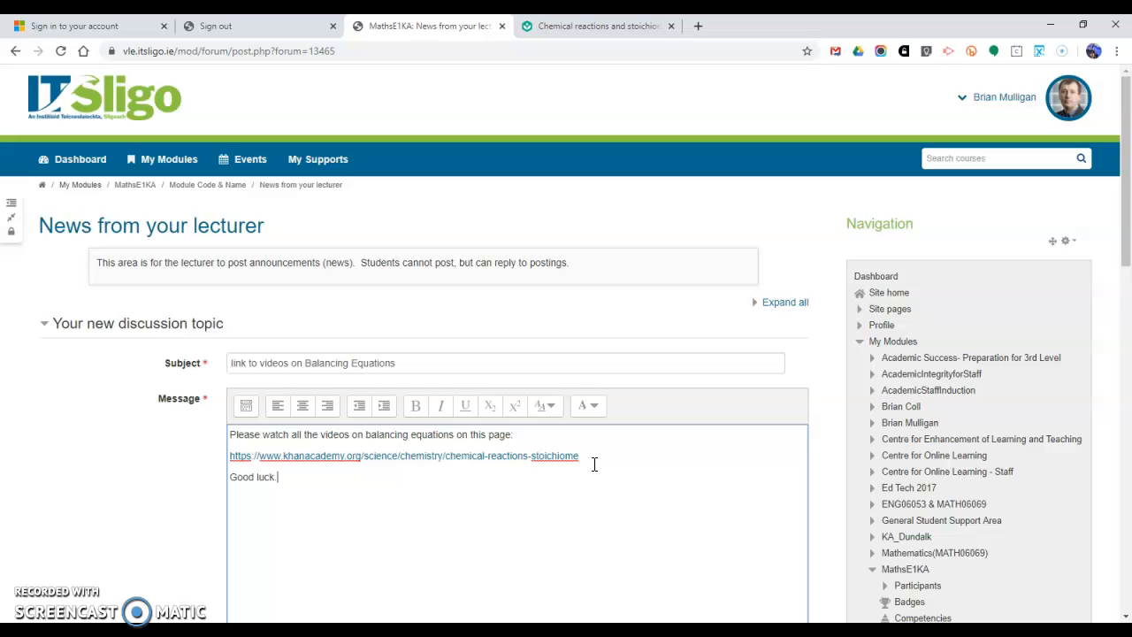
# Step: Post the new topic to the "News from your lecturer" forum, leaving the remaining options at their defaults
pyautogui.scroll(-2, 566, 473)
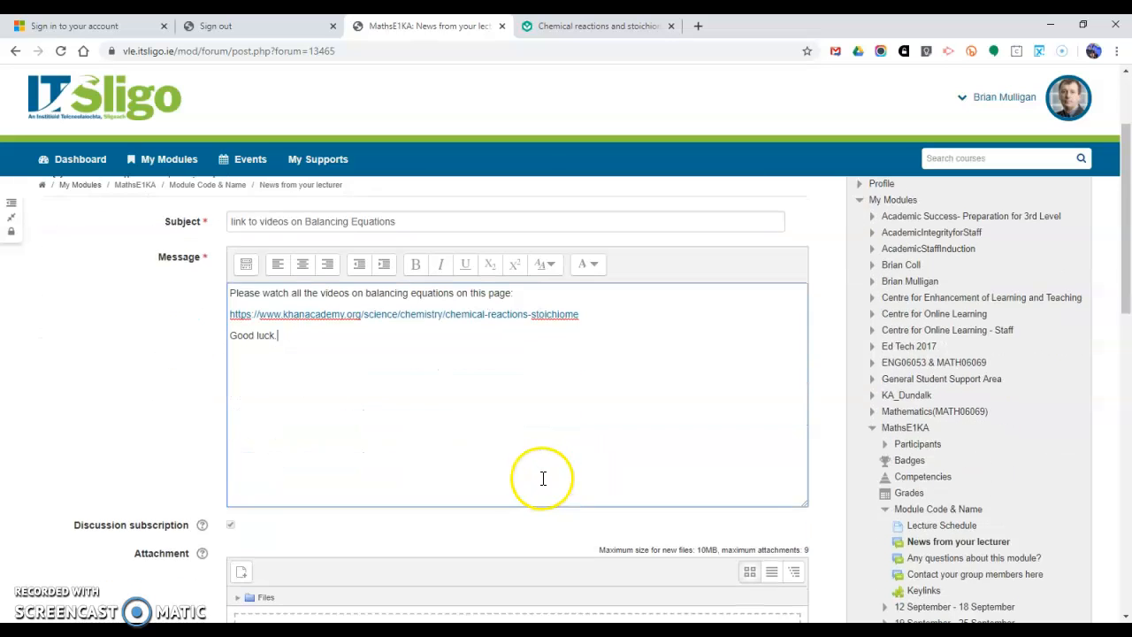
pyautogui.scroll(-5, 543, 483)
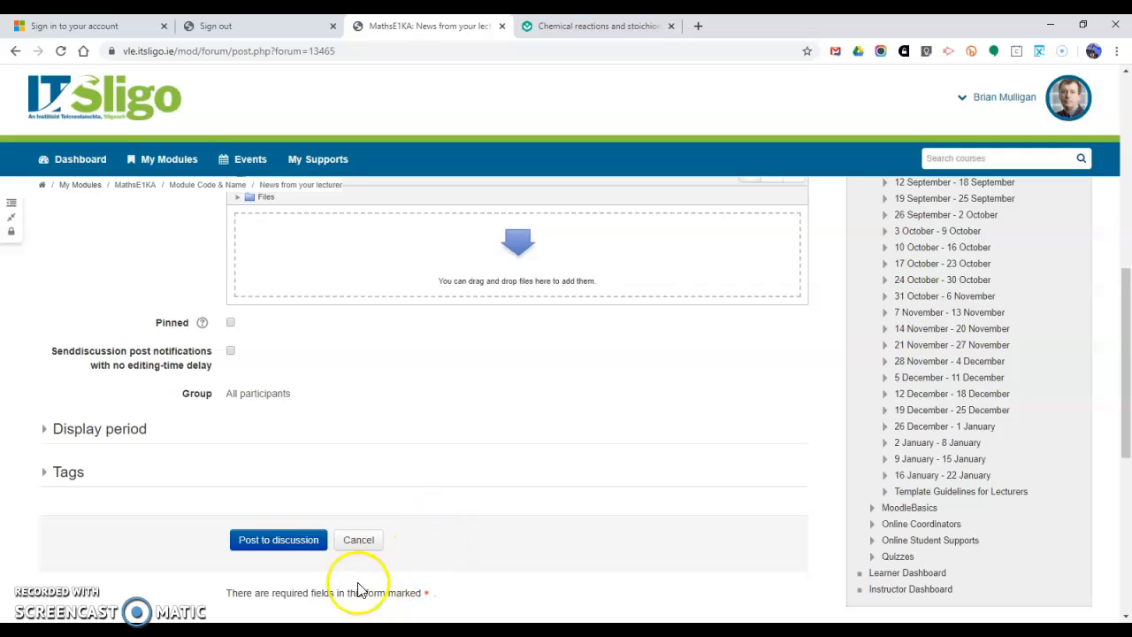
pyautogui.click(277, 541)
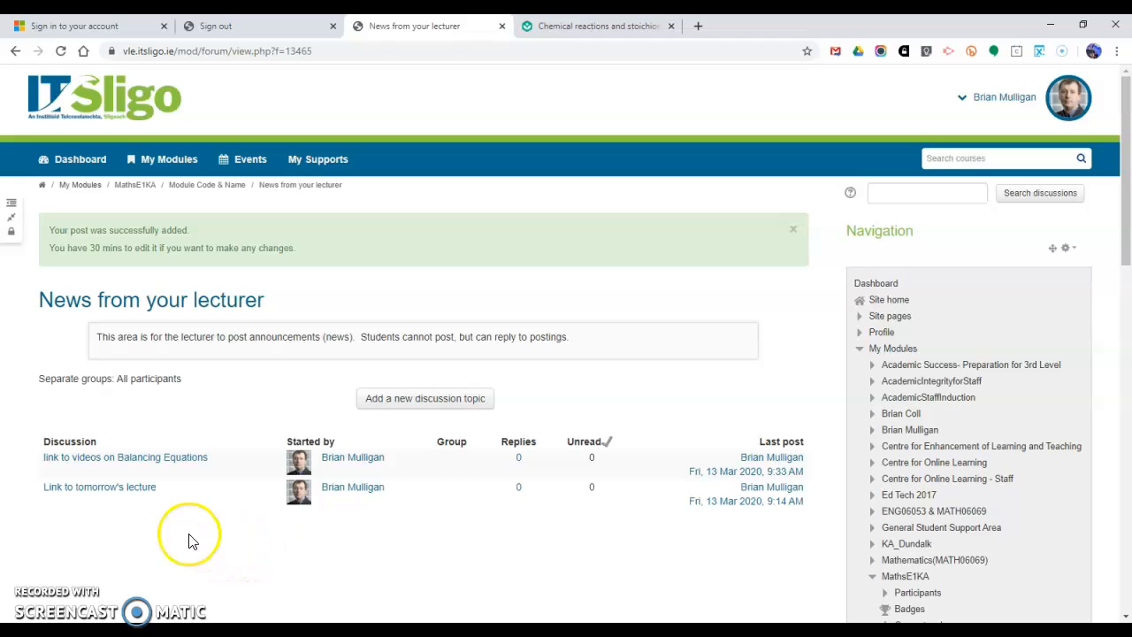
# Step: Open the posted topic "link to videos on Balancing Equations" and follow its Khan Academy link to test it
pyautogui.click(108, 494)
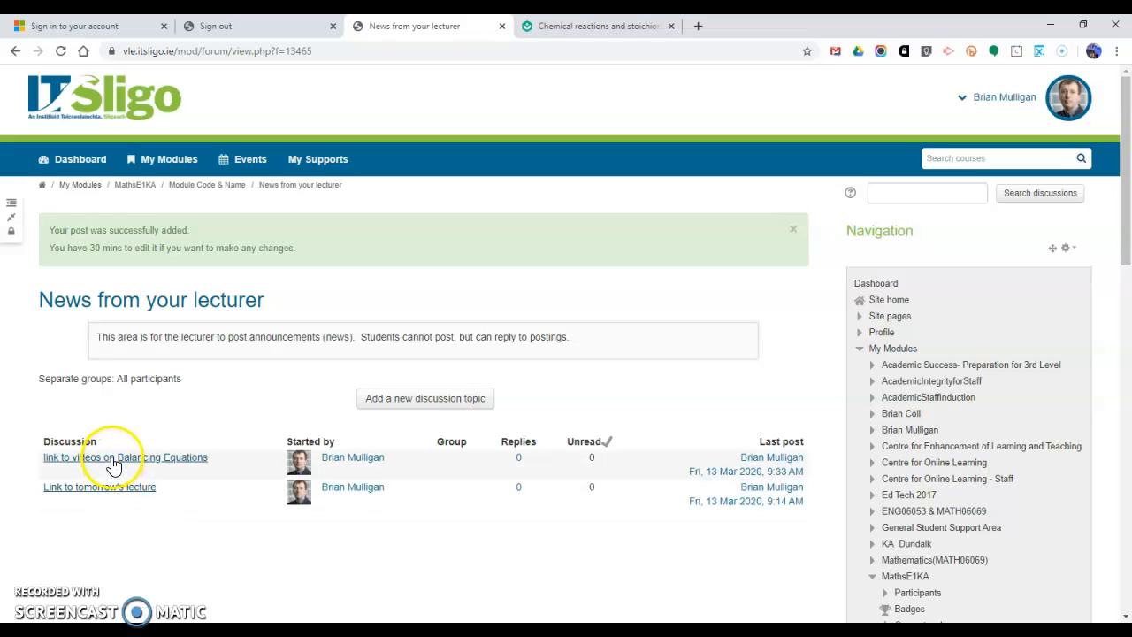
pyautogui.click(119, 464)
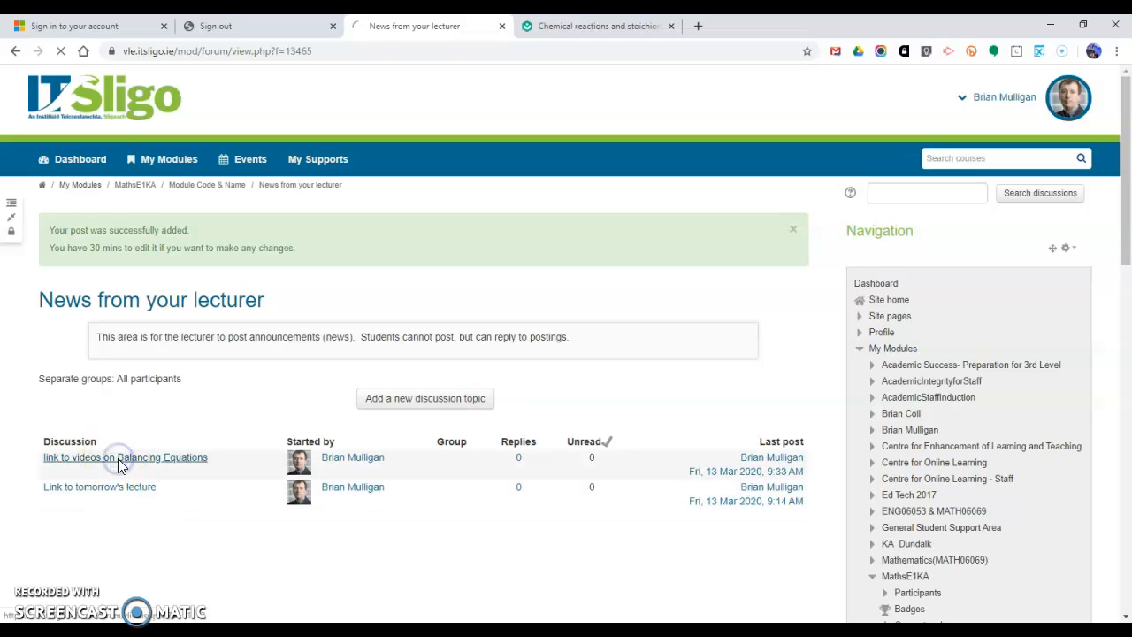
pyautogui.scroll(-2, 525, 475)
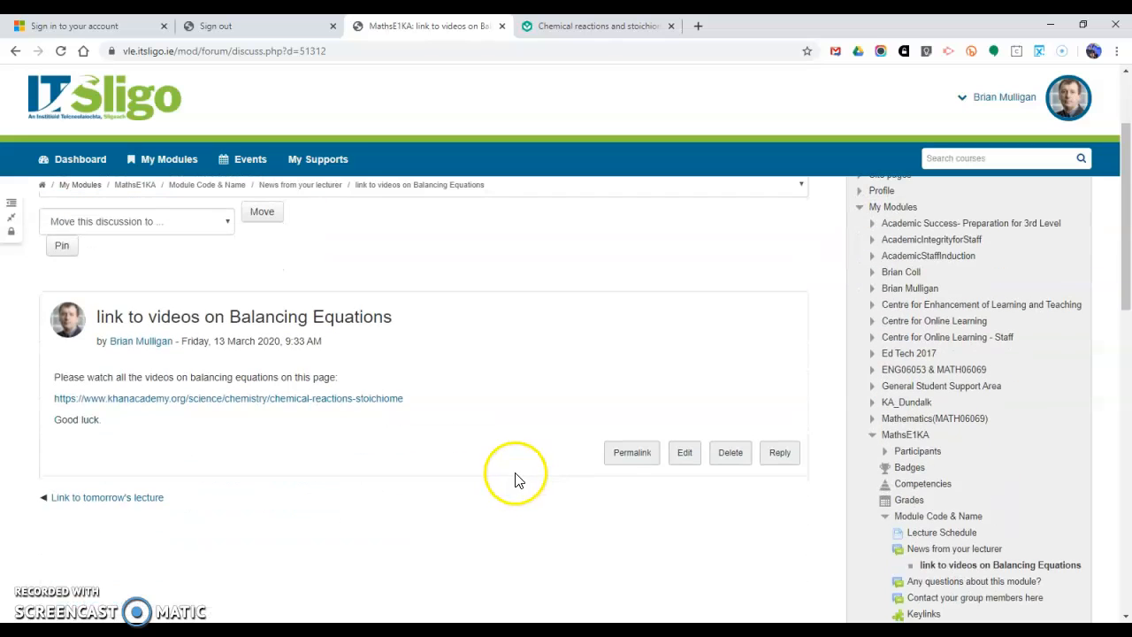
pyautogui.click(186, 400)
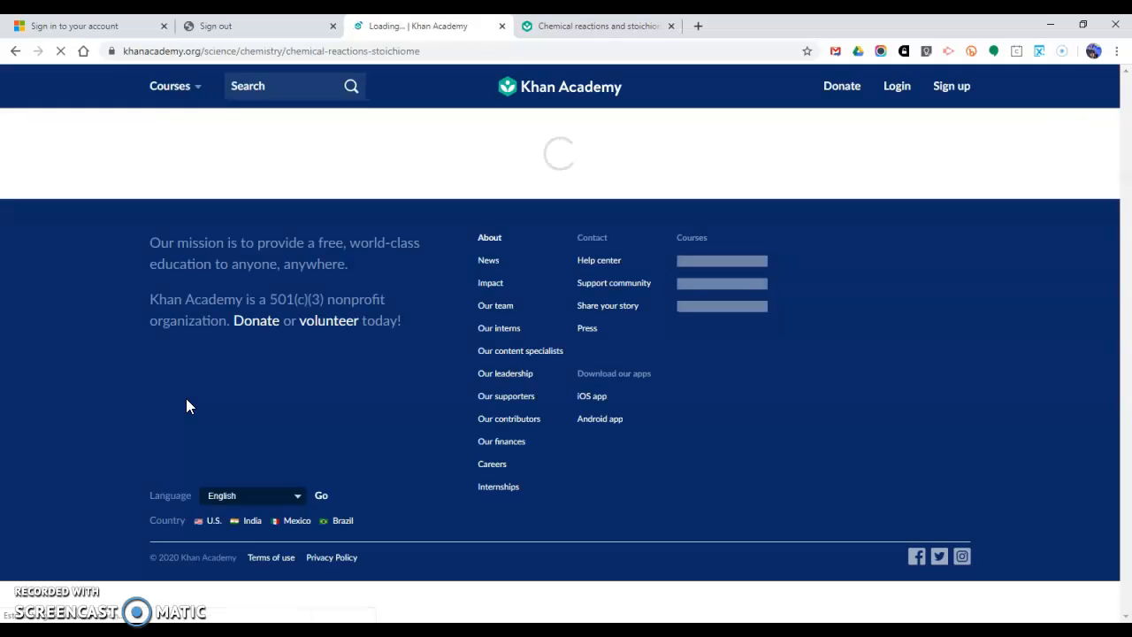